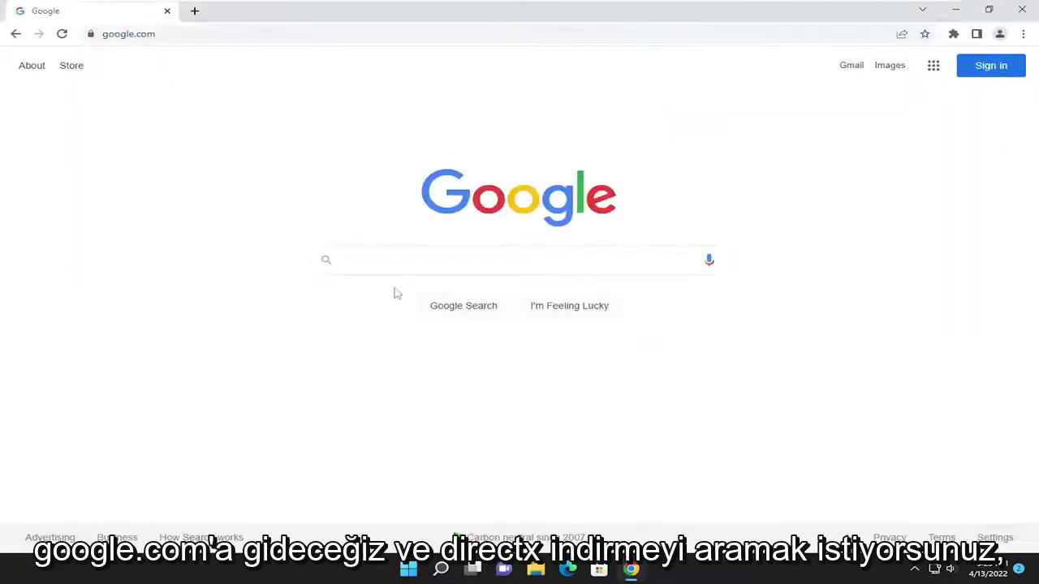
Step: Search Google for "directx download"
{"action": "type", "text": "directx down"}
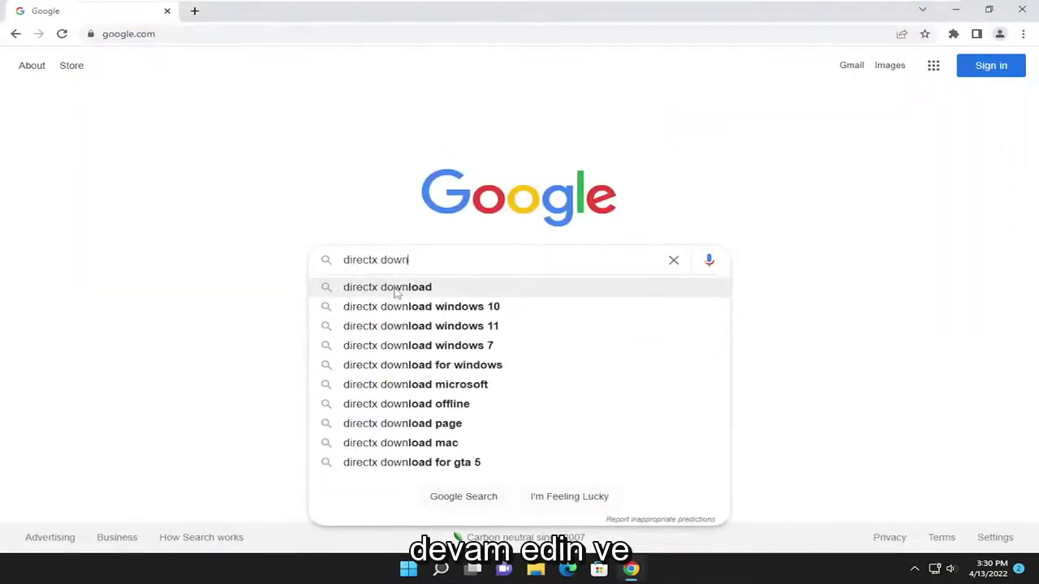
{"action": "type", "text": "load"}
{"action": "key", "text": "Return"}
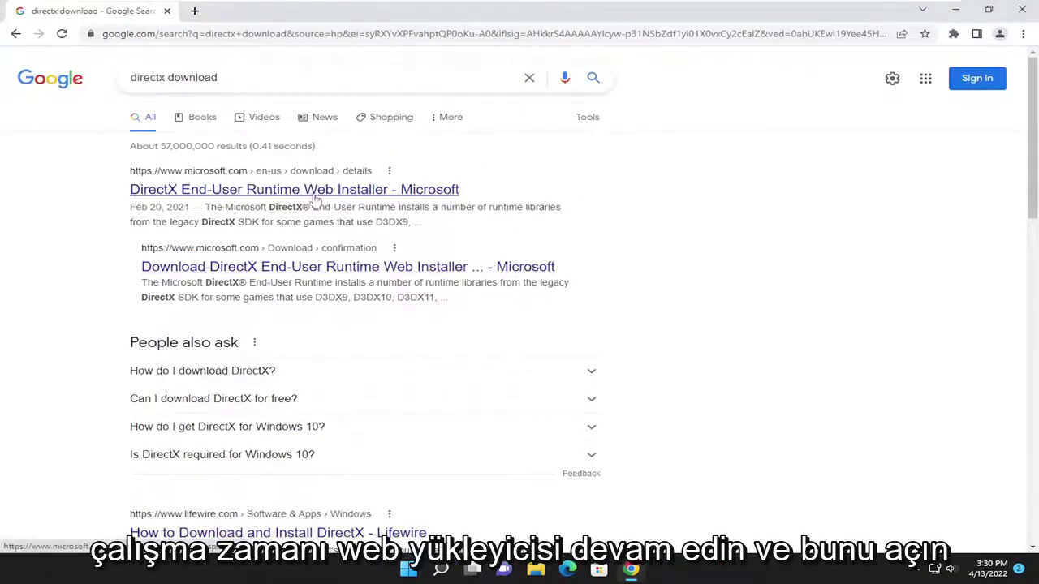
Step: Open Microsoft's DirectX End-User Runtime Web Installer page from the search results and download the installer in English
{"action": "left_click", "coordinate": [378, 194]}
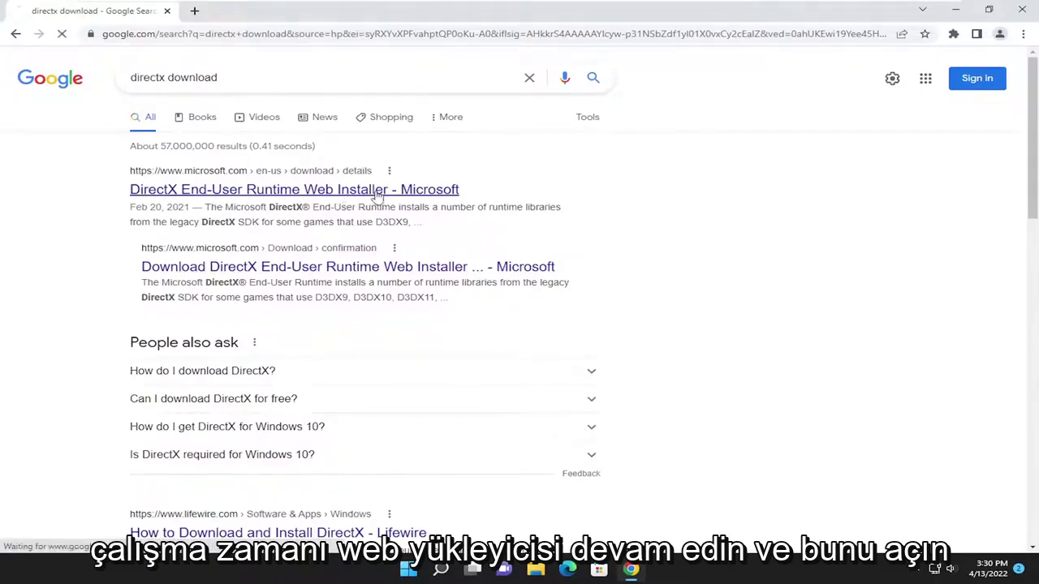
{"action": "scroll", "coordinate": [517, 353], "scroll_direction": "down", "scroll_amount": 2}
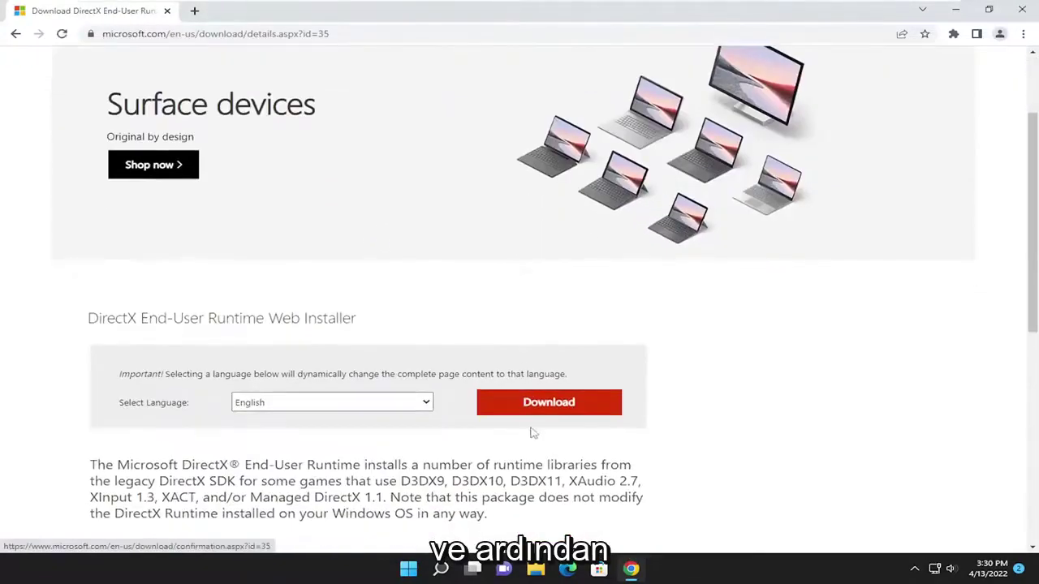
{"action": "left_click", "coordinate": [522, 404]}
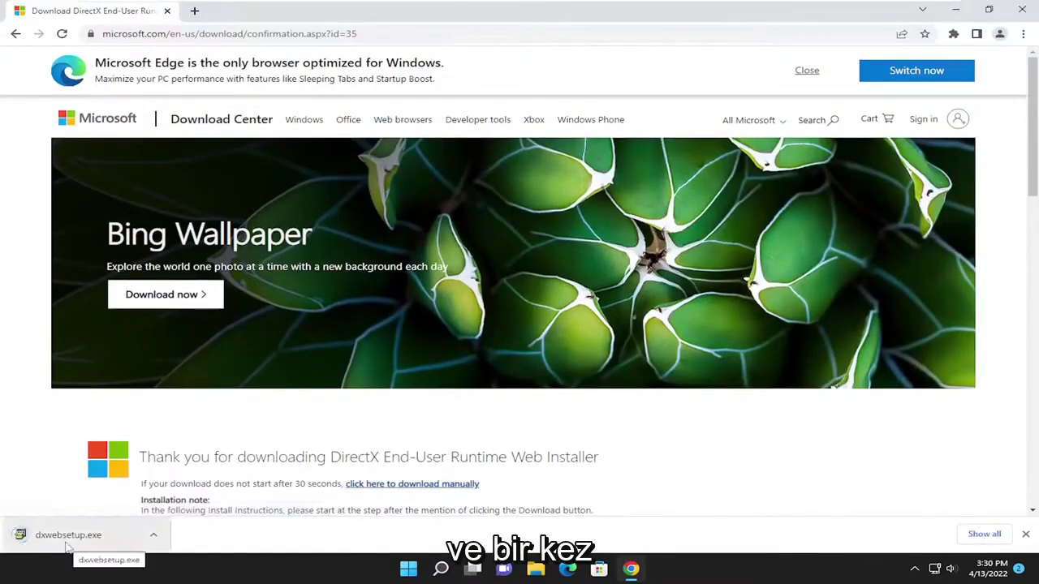
Step: Launch the downloaded dxwebsetup.exe with permission to make changes, close the browser and move the setup window towards the screen's centre
{"action": "left_click", "coordinate": [70, 539]}
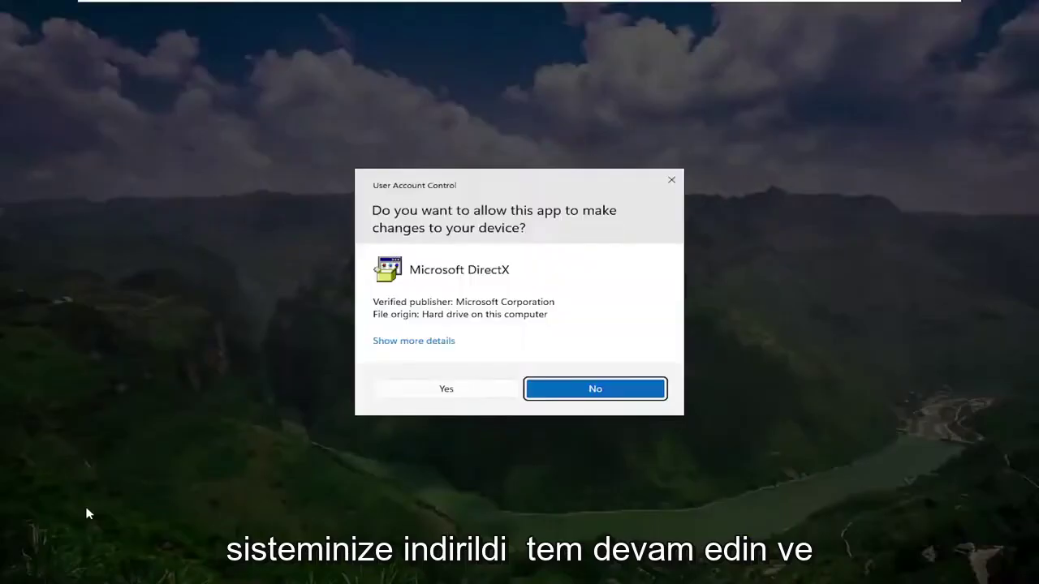
{"action": "left_click", "coordinate": [445, 390]}
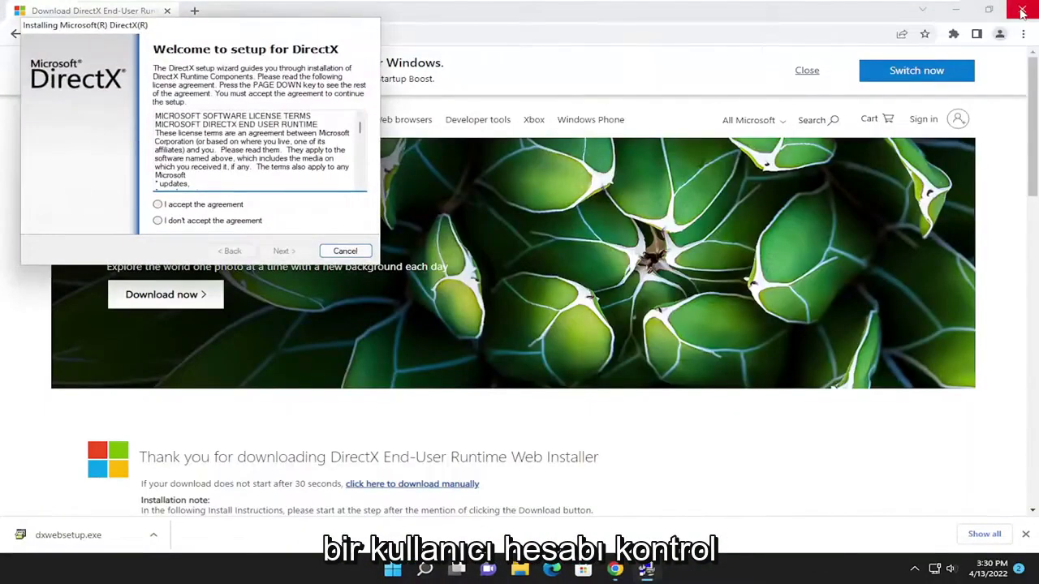
{"action": "left_click", "coordinate": [1021, 11]}
{"action": "left_click_drag", "start_coordinate": [231, 24], "coordinate": [394, 67]}
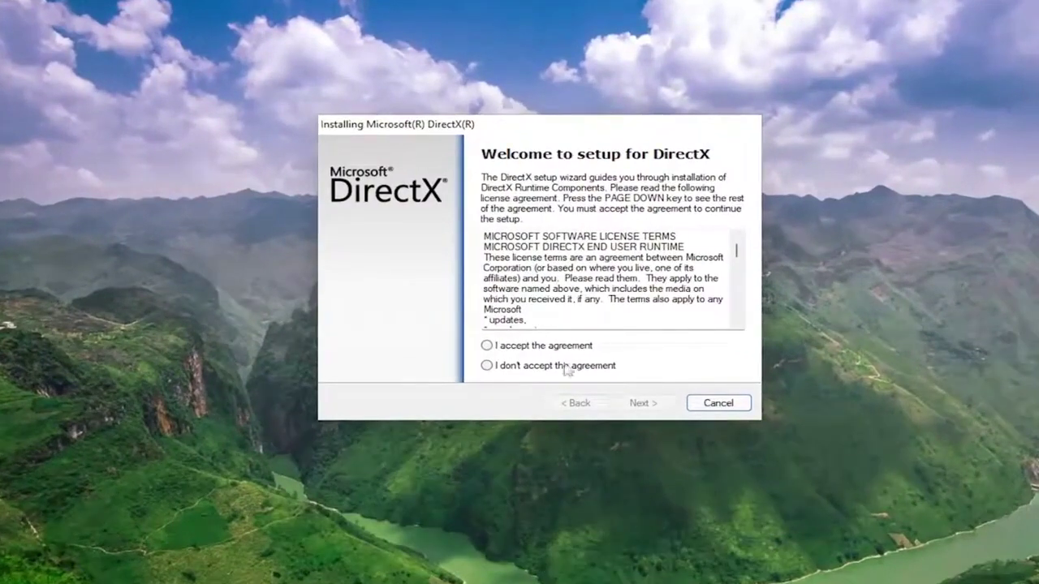
Step: Accept the DirectX license agreement, decline the Bing Bar and start installing the DirectX runtime components
{"action": "left_click", "coordinate": [487, 345]}
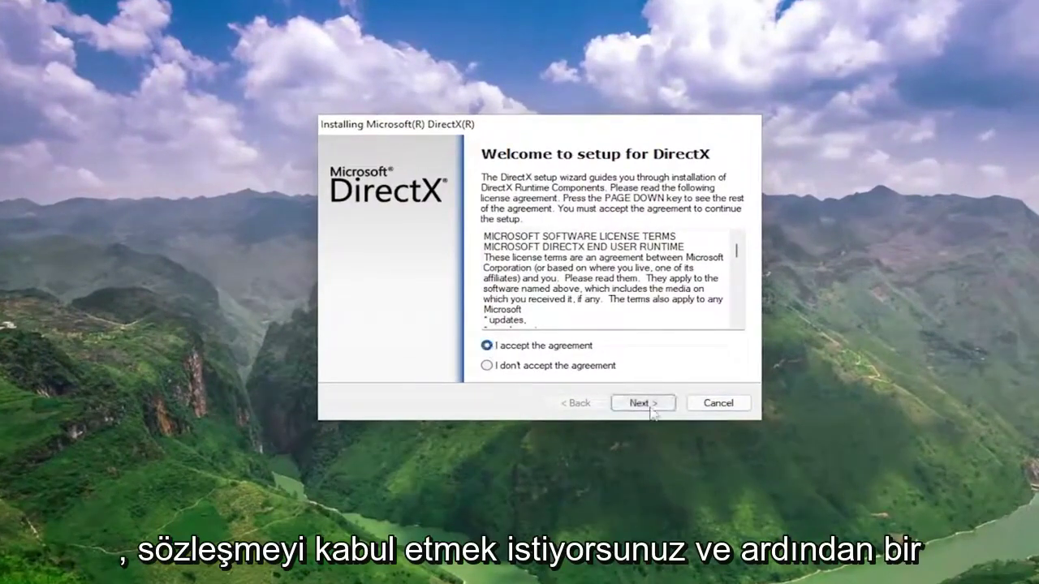
{"action": "left_click", "coordinate": [652, 406]}
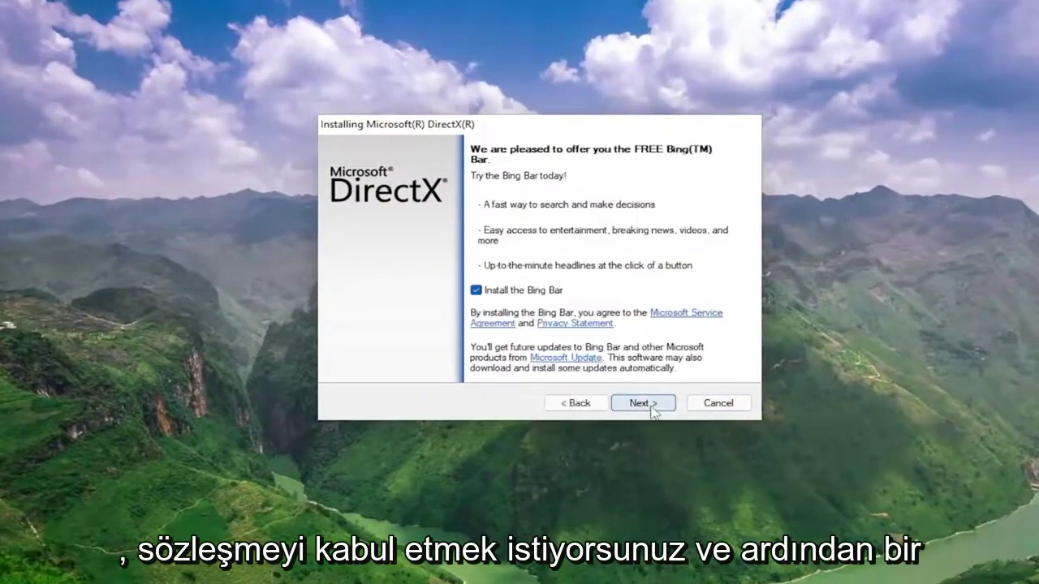
{"action": "left_click", "coordinate": [478, 290]}
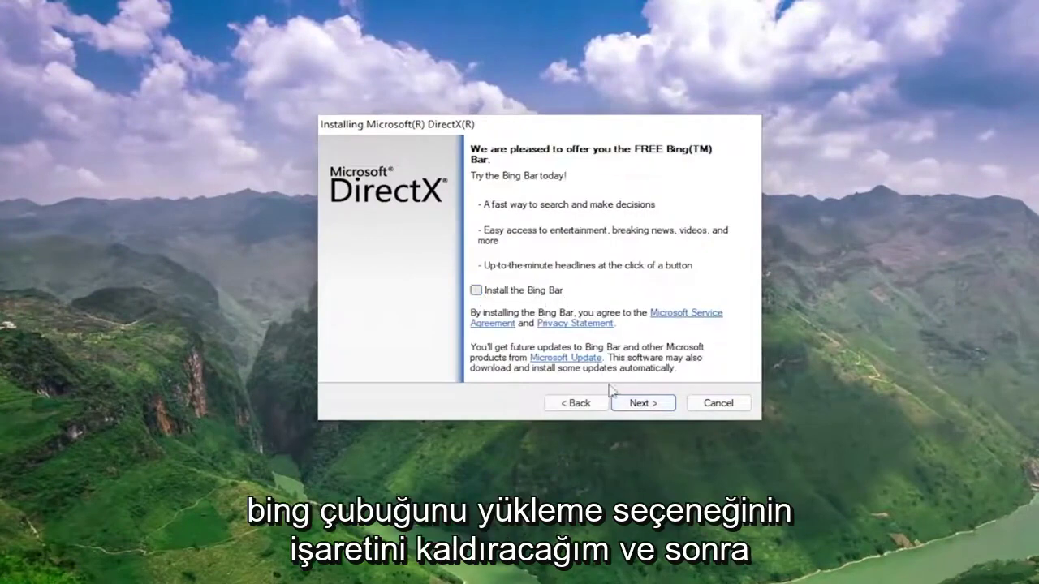
{"action": "left_click", "coordinate": [639, 405]}
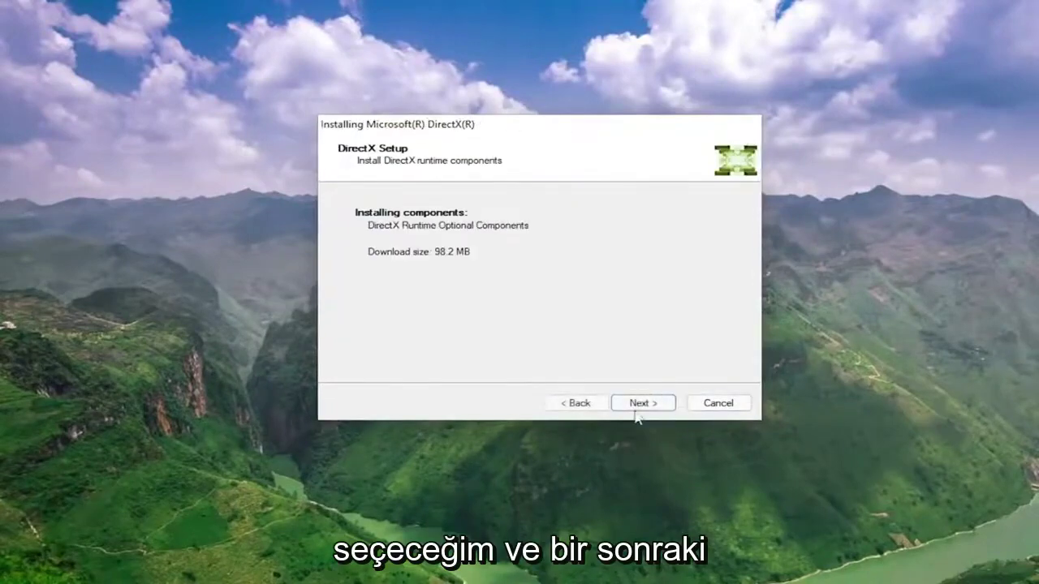
{"action": "left_click", "coordinate": [641, 406]}
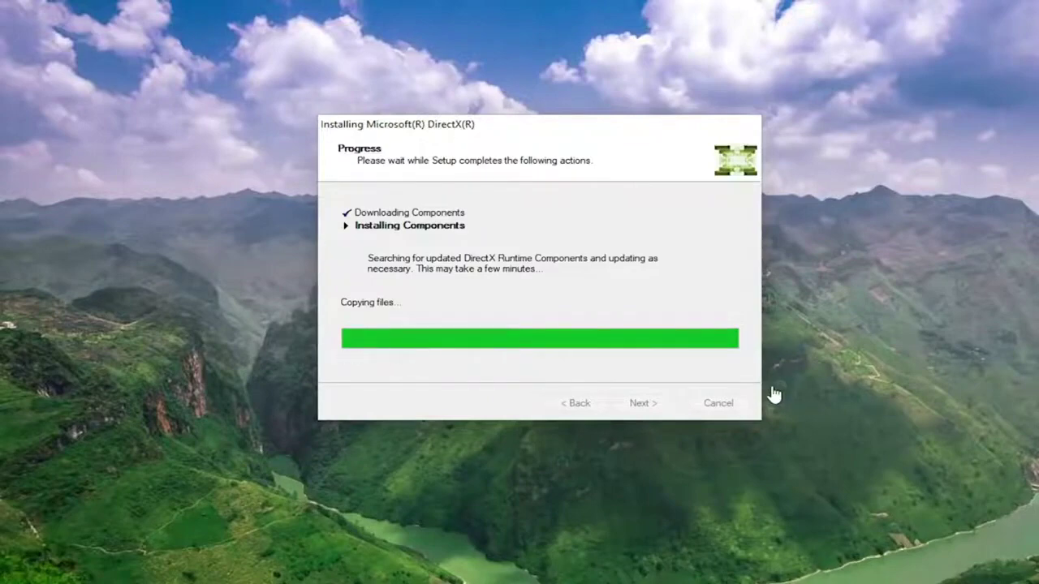
Step: Finish the DirectX setup wizard and restart the computer
{"action": "left_click", "coordinate": [649, 406]}
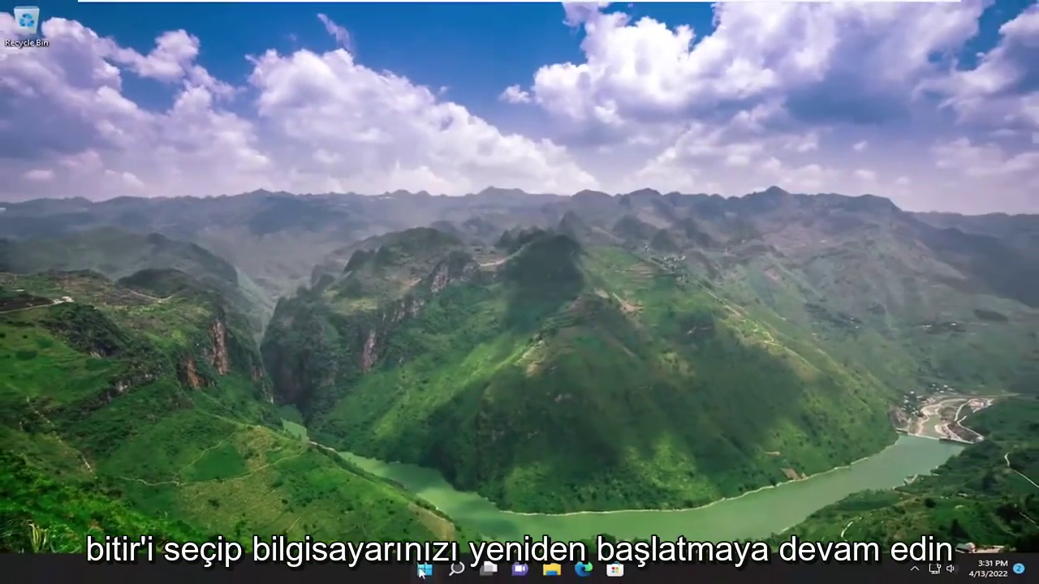
{"action": "right_click", "coordinate": [424, 570]}
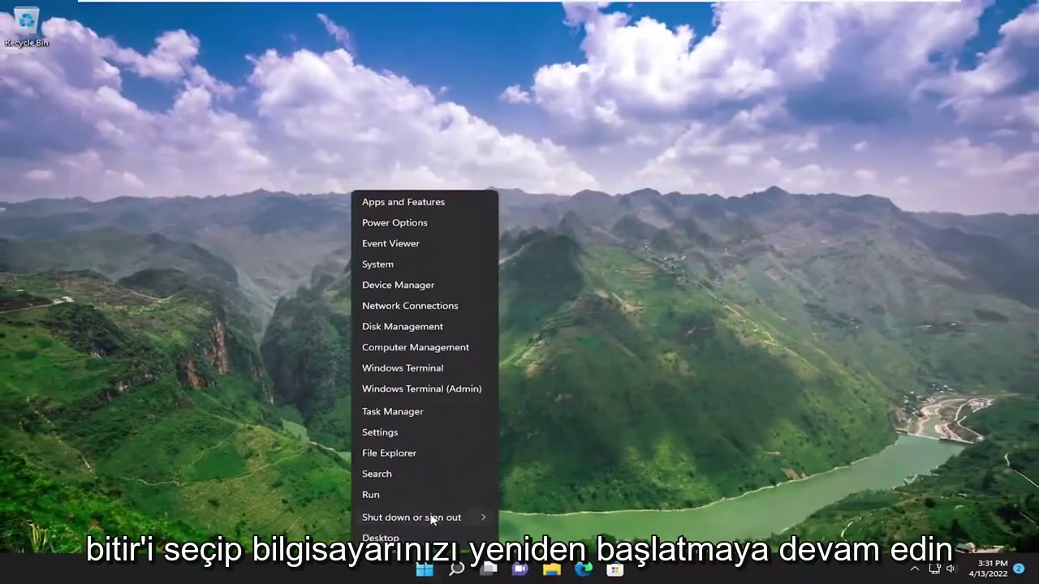
{"action": "mouse_move", "coordinate": [434, 519]}
{"action": "left_click", "coordinate": [531, 533]}
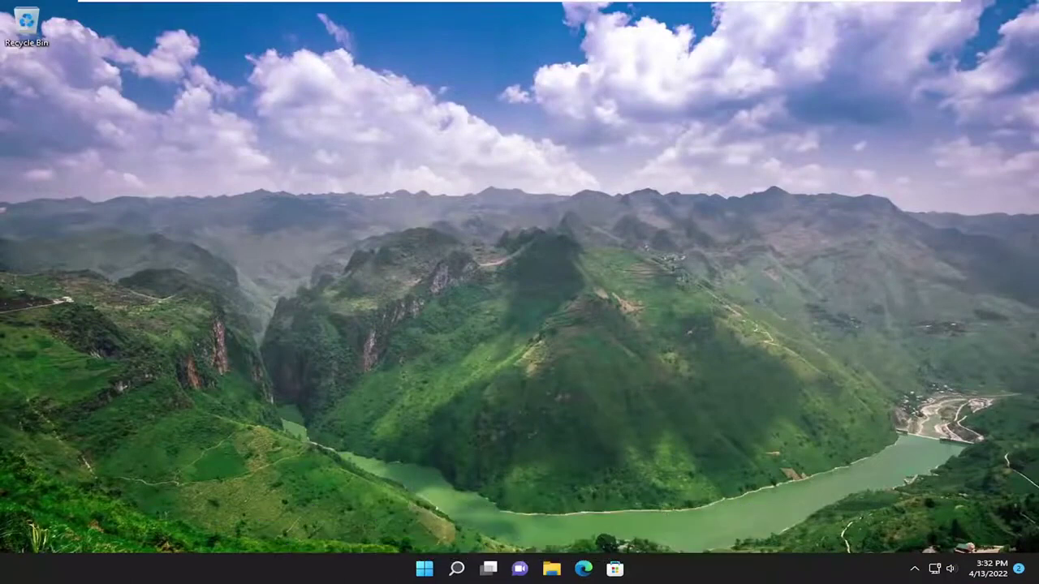
Step: Search Windows for "cmd", open Command Prompt as administrator and move its window towards the middle of the screen
{"action": "left_click", "coordinate": [456, 570]}
{"action": "type", "text": "cmd"}
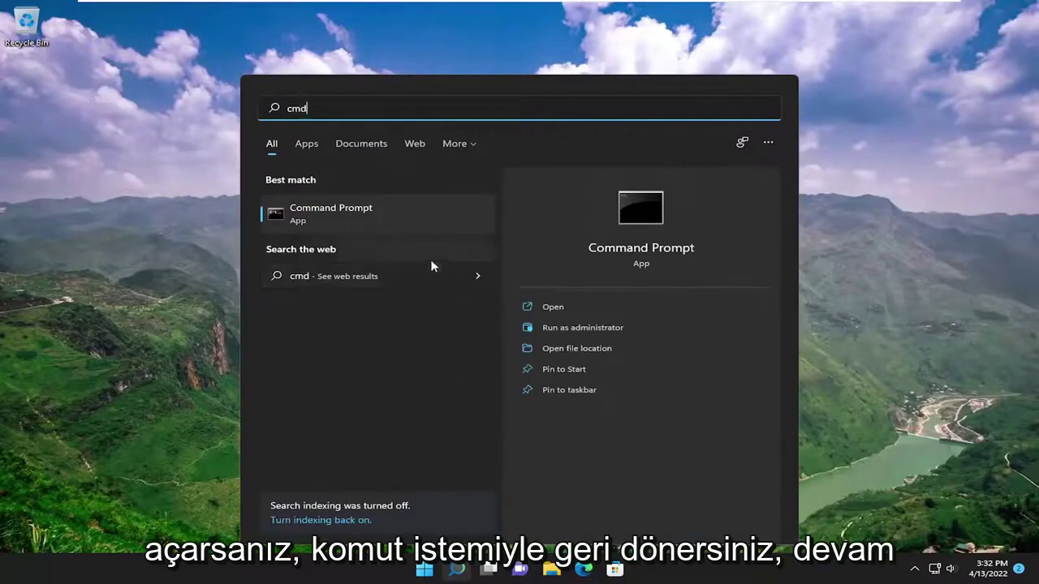
{"action": "right_click", "coordinate": [345, 213]}
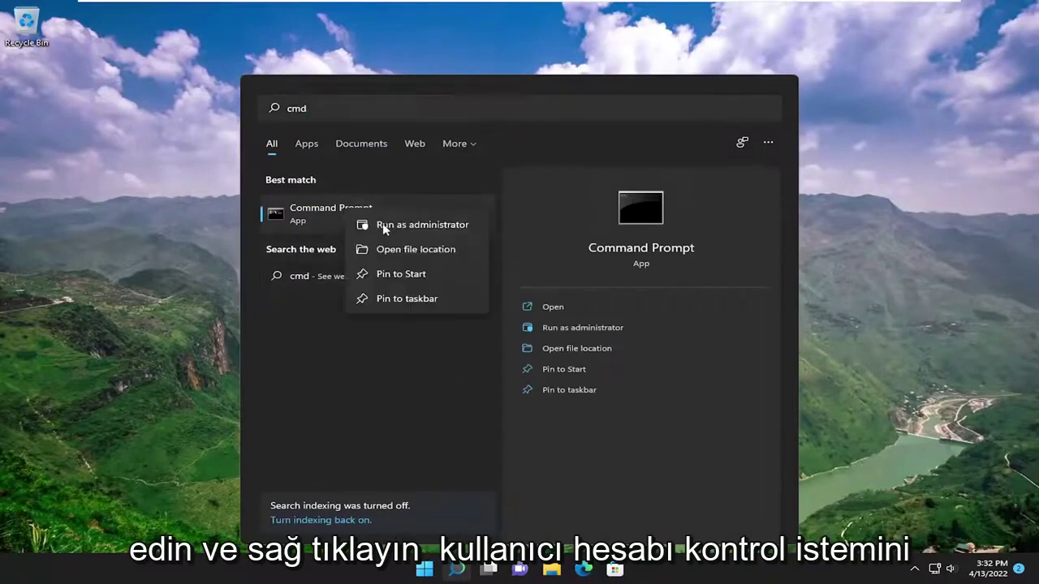
{"action": "left_click", "coordinate": [429, 225]}
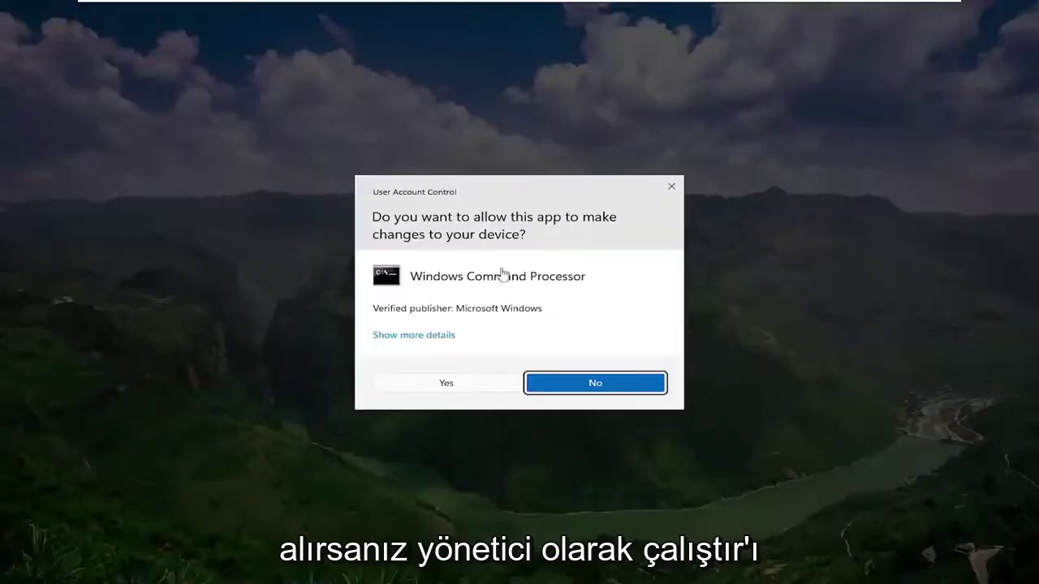
{"action": "left_click", "coordinate": [485, 386]}
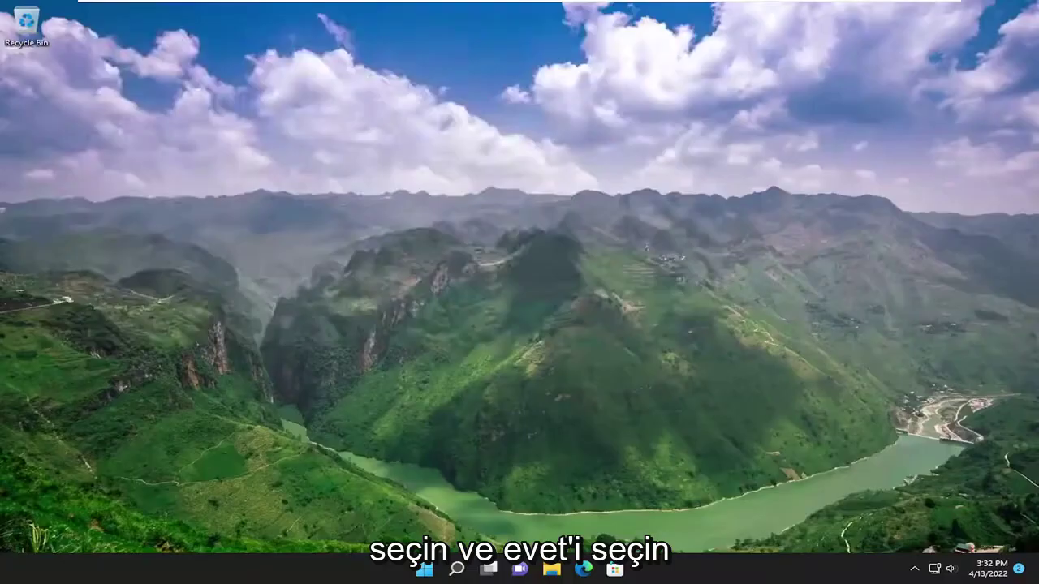
{"action": "left_click_drag", "start_coordinate": [367, 36], "coordinate": [482, 95]}
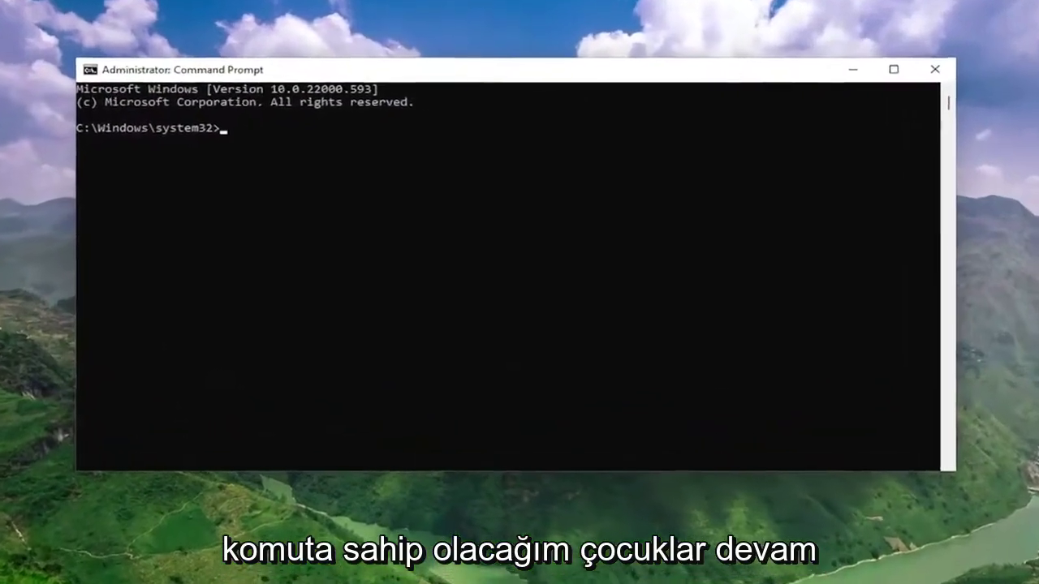
Step: Paste the command sfc /scannow into the Command Prompt and run the system file scan
{"action": "right_click", "coordinate": [483, 67]}
{"action": "mouse_move", "coordinate": [562, 198]}
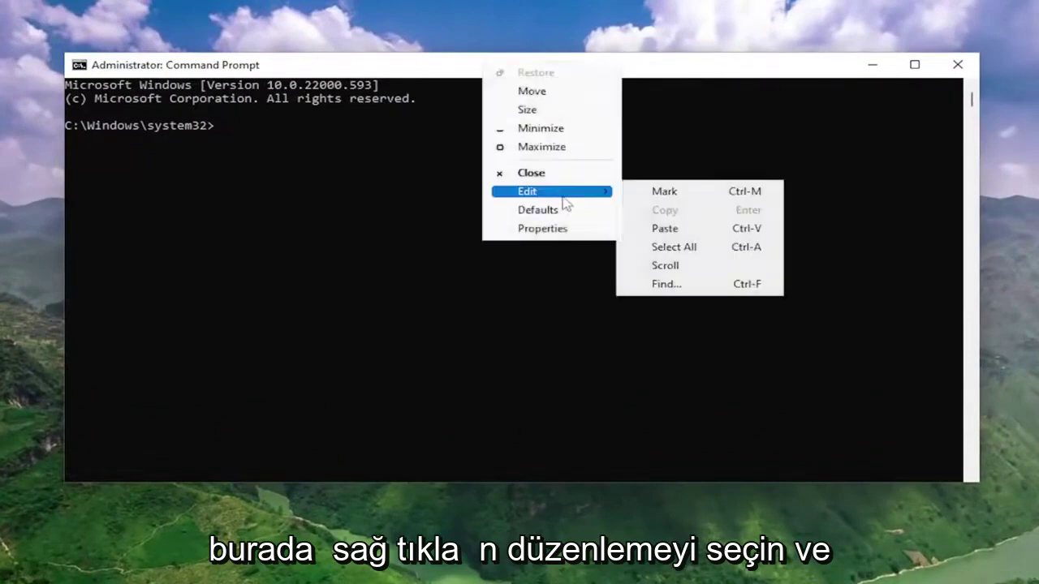
{"action": "left_click", "coordinate": [674, 230]}
{"action": "key", "text": "Return"}
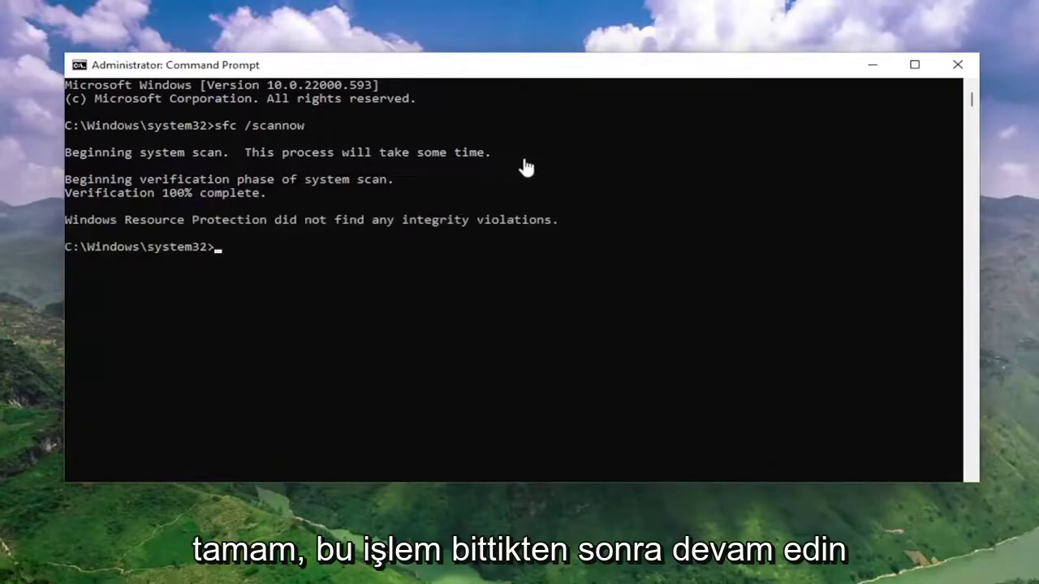
Step: Paste the next copied command into the administrator Command Prompt and run it
{"action": "right_click", "coordinate": [514, 67]}
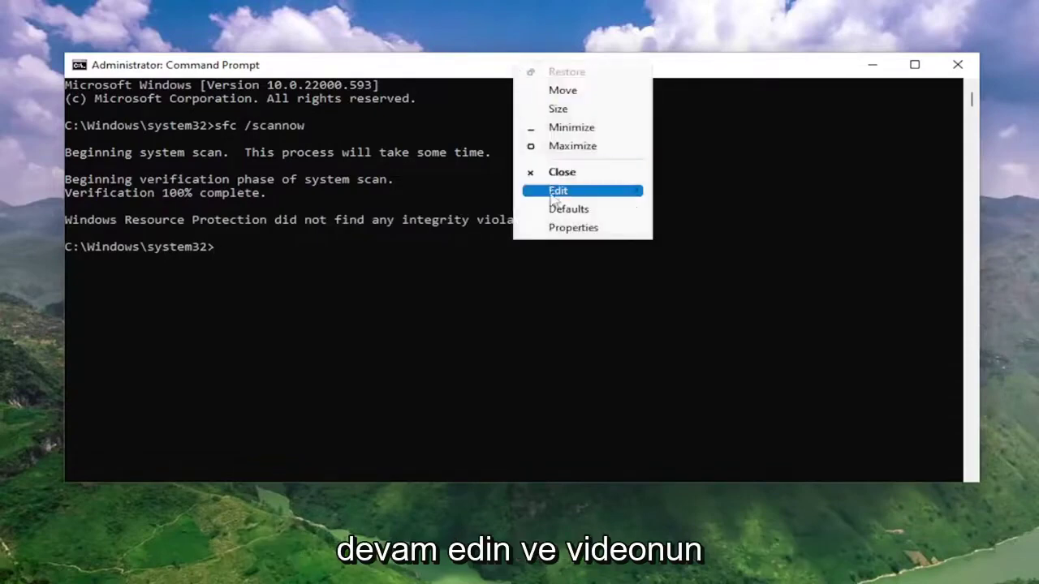
{"action": "left_click", "coordinate": [552, 197]}
{"action": "left_click", "coordinate": [724, 246]}
{"action": "left_click", "coordinate": [406, 300]}
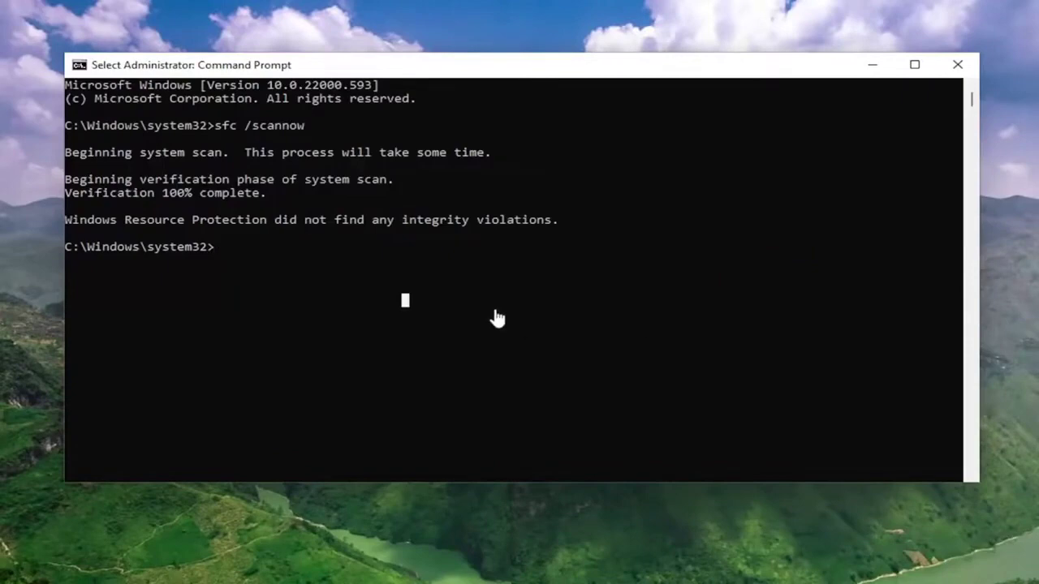
{"action": "right_click", "coordinate": [366, 262]}
{"action": "key", "text": "Return"}
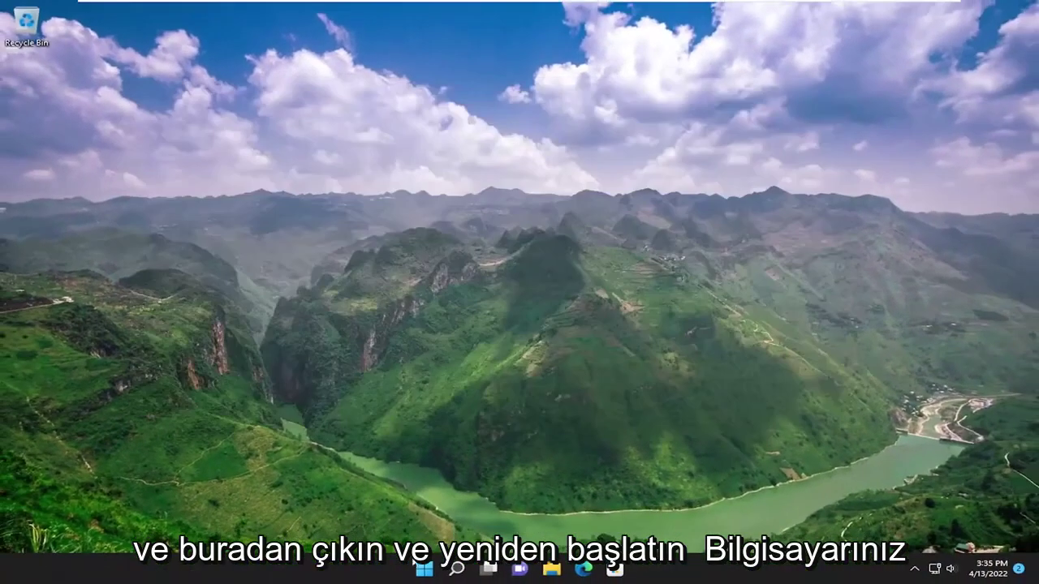
Step: Restart the computer from the desktop
{"action": "right_click", "coordinate": [422, 570]}
{"action": "mouse_move", "coordinate": [434, 521]}
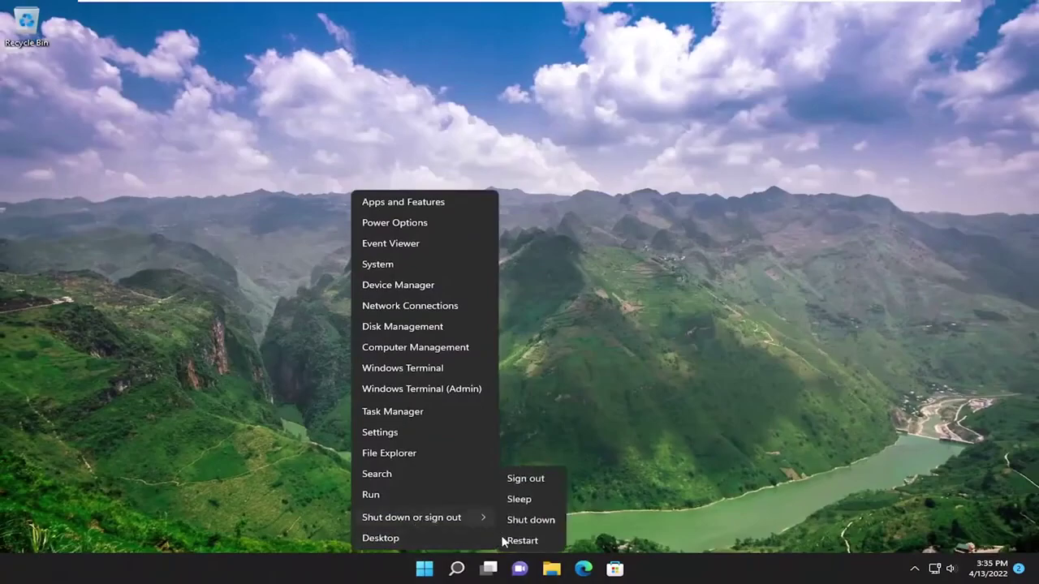